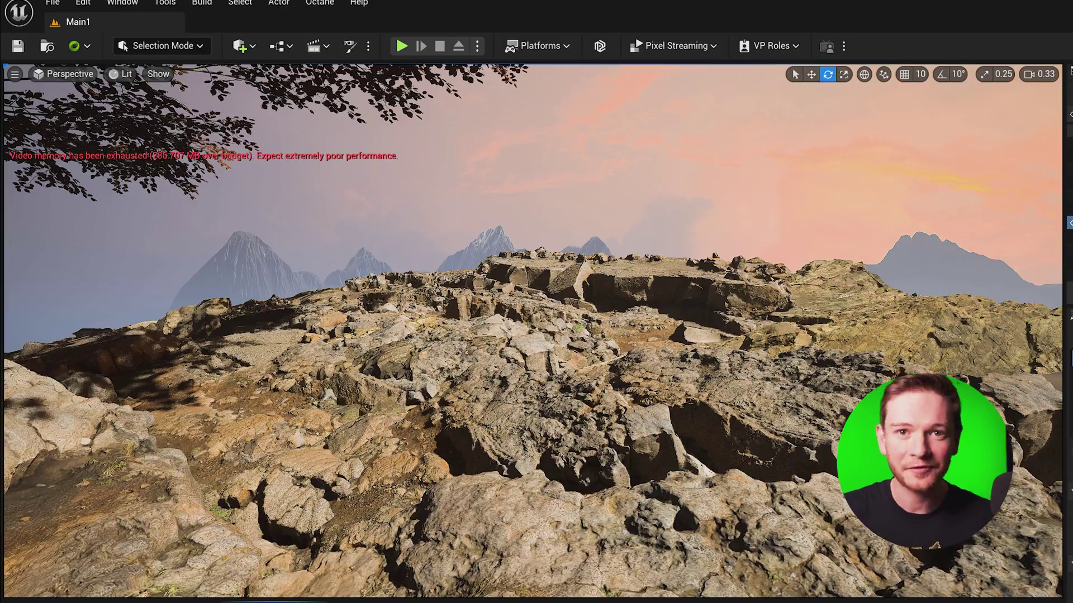
- Switch the viewport's render mode from Lit to Path Tracing
left_click(121, 73)
left_click(182, 225)
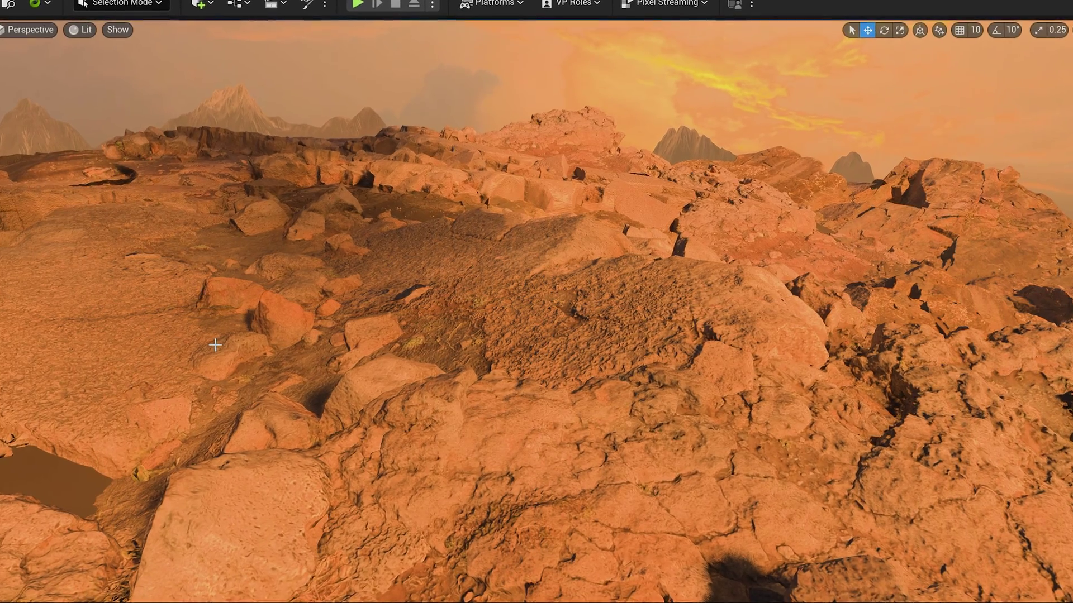
- Set the orange rocky valley viewport to the Path Tracing view mode
left_click(71, 23)
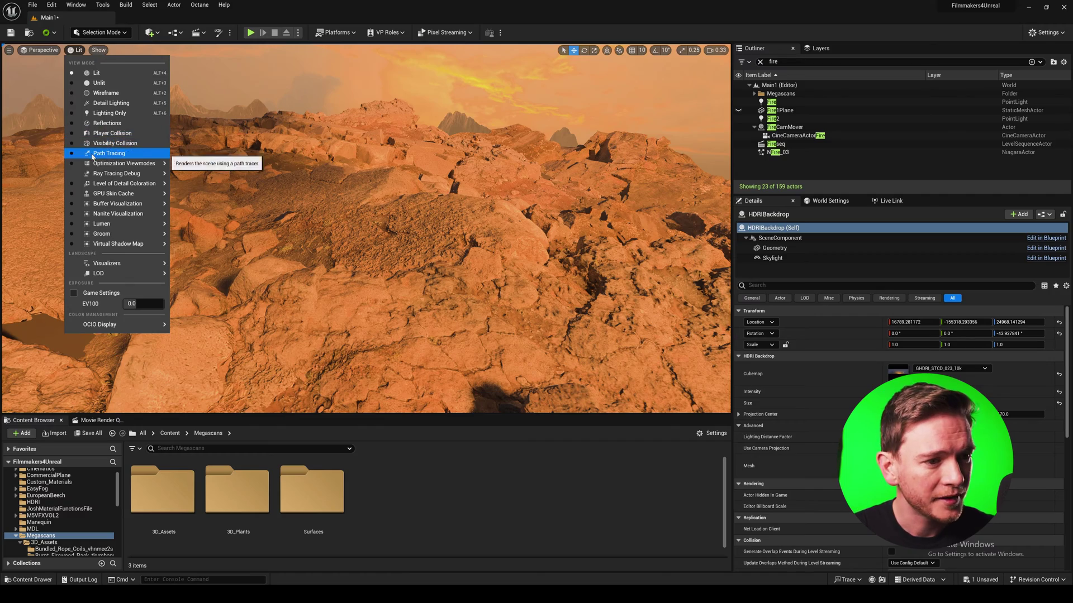
left_click(93, 154)
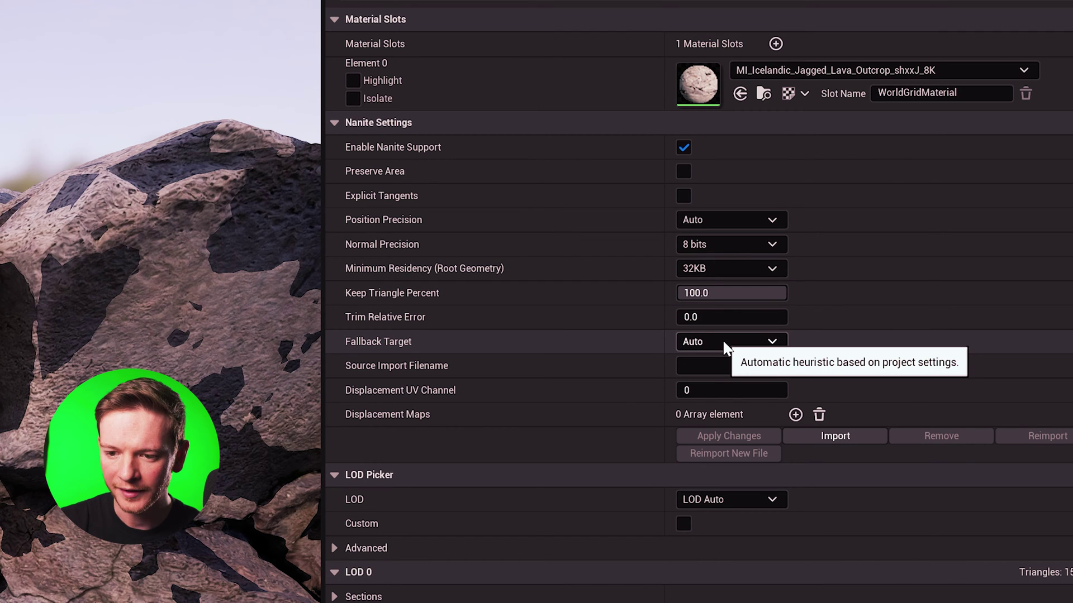
- Give the lava outcrop mesh a Relative Error Nanite fallback of 0.0 and apply it
left_click(724, 342)
left_click(721, 393)
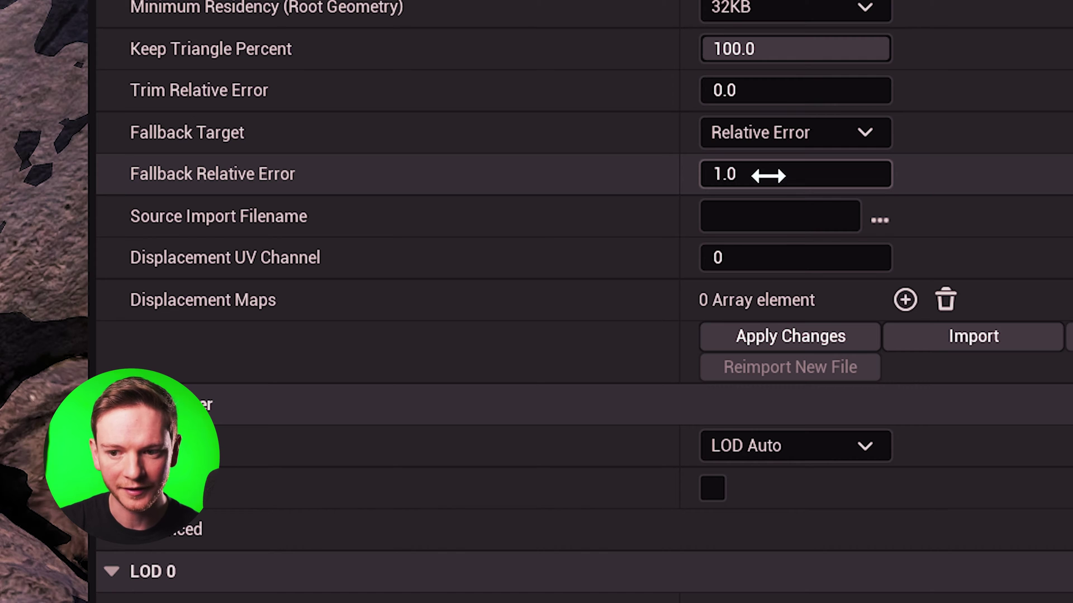
left_click(768, 176)
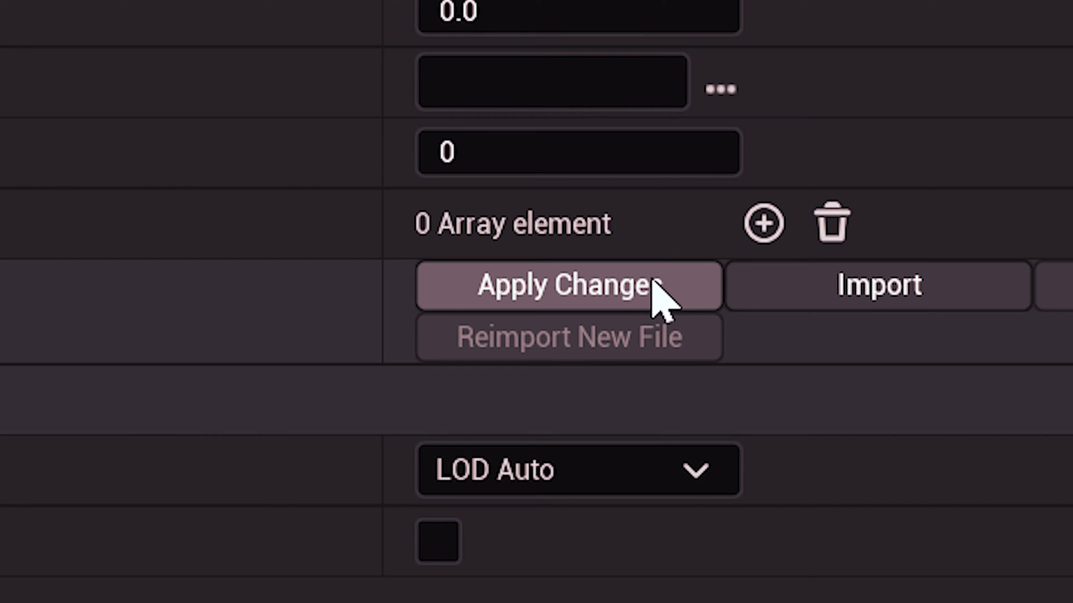
left_click(838, 336)
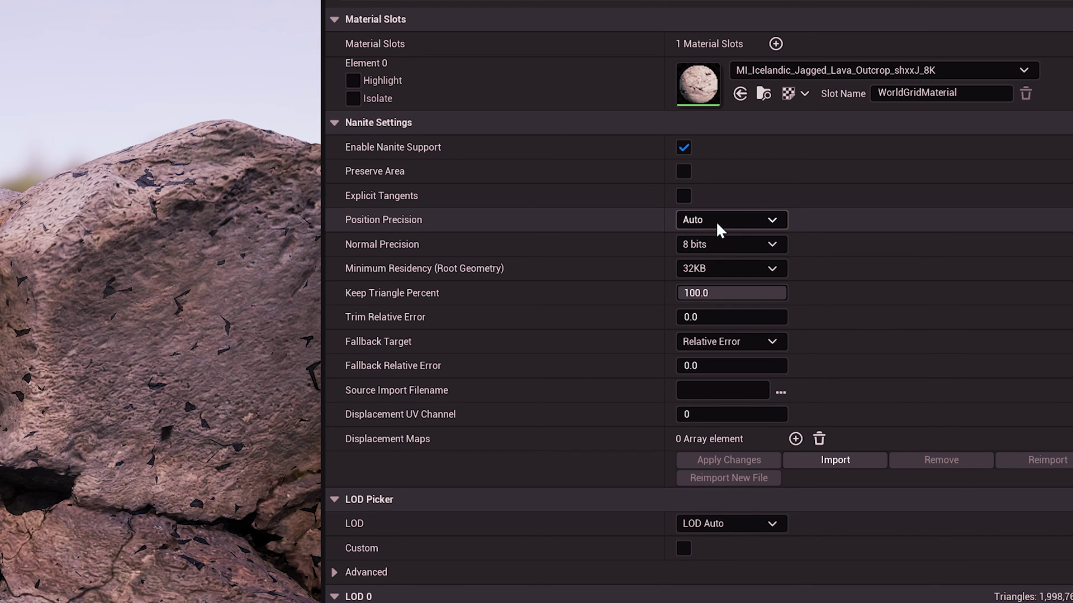
left_click(716, 226)
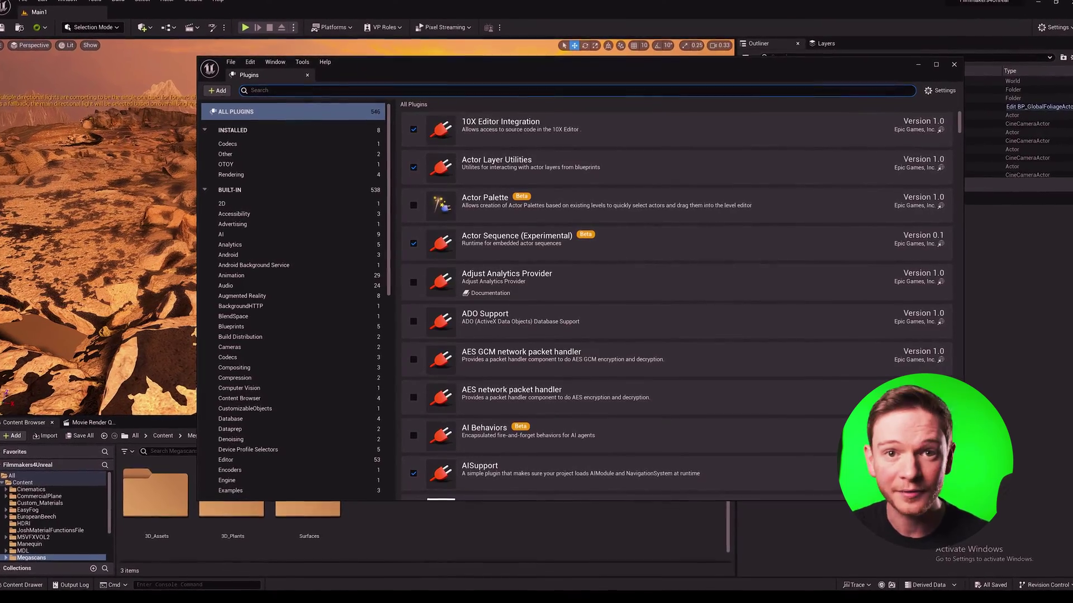
- Enable the PathTracerPro5_3 and LightForge plugins, then bring up Path Tracer Pro's Nanite optimization prompt
type("pathtracer")
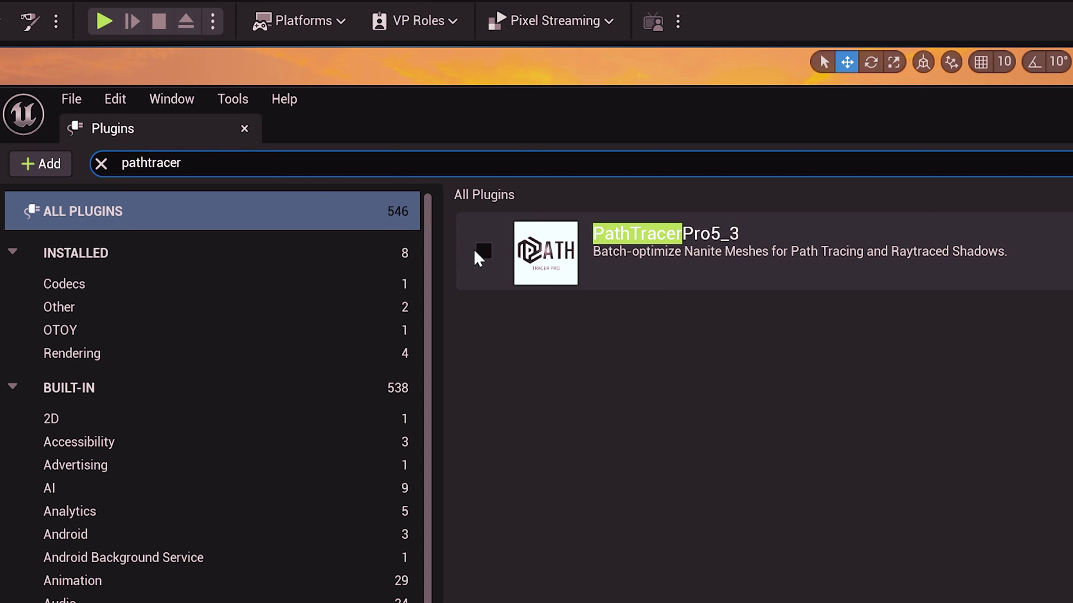
left_click(101, 164)
type("lightfo")
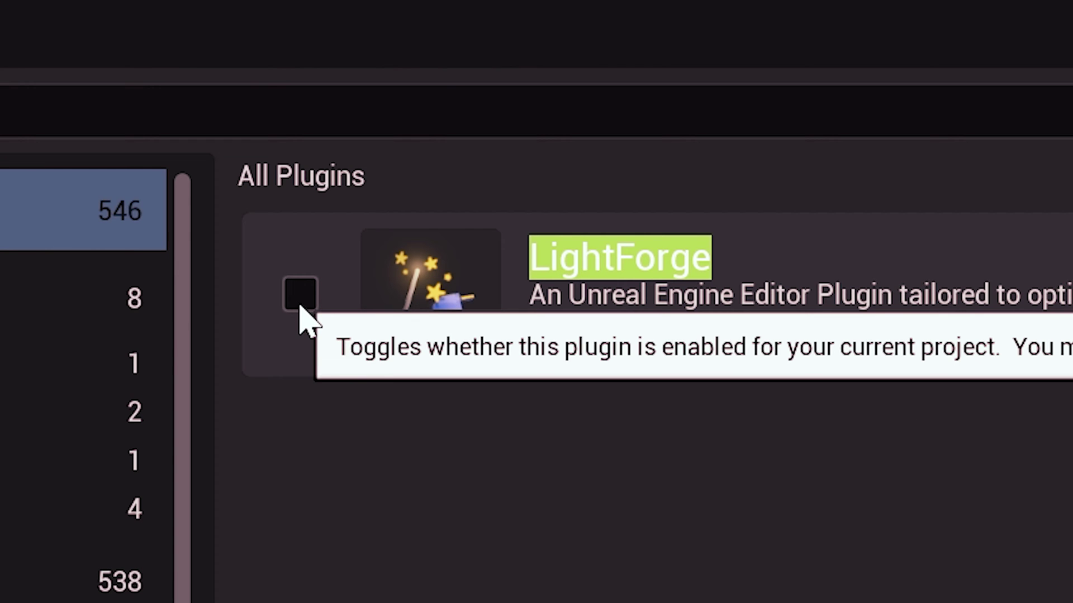
left_click(299, 293)
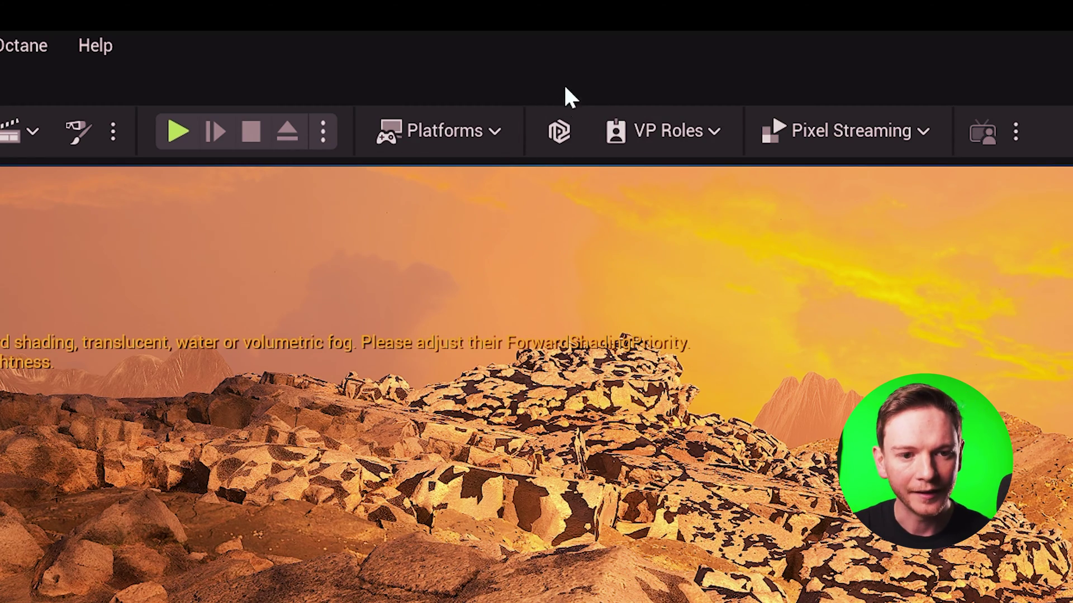
left_click(559, 133)
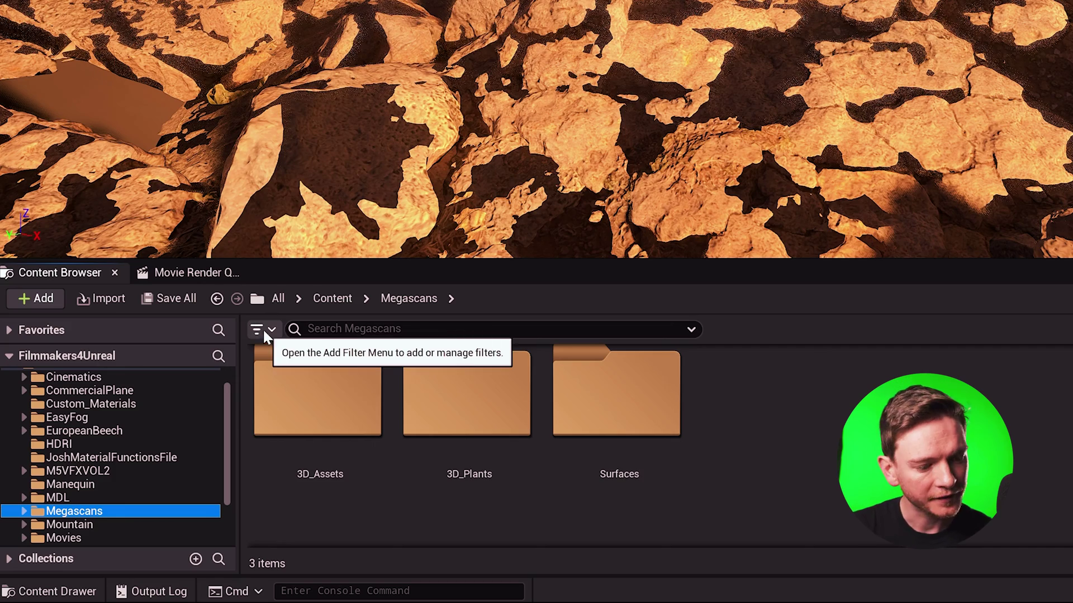
- Filter the Megascans folder to static meshes and open all 71 in the Property Matrix
left_click(263, 327)
left_click(335, 218)
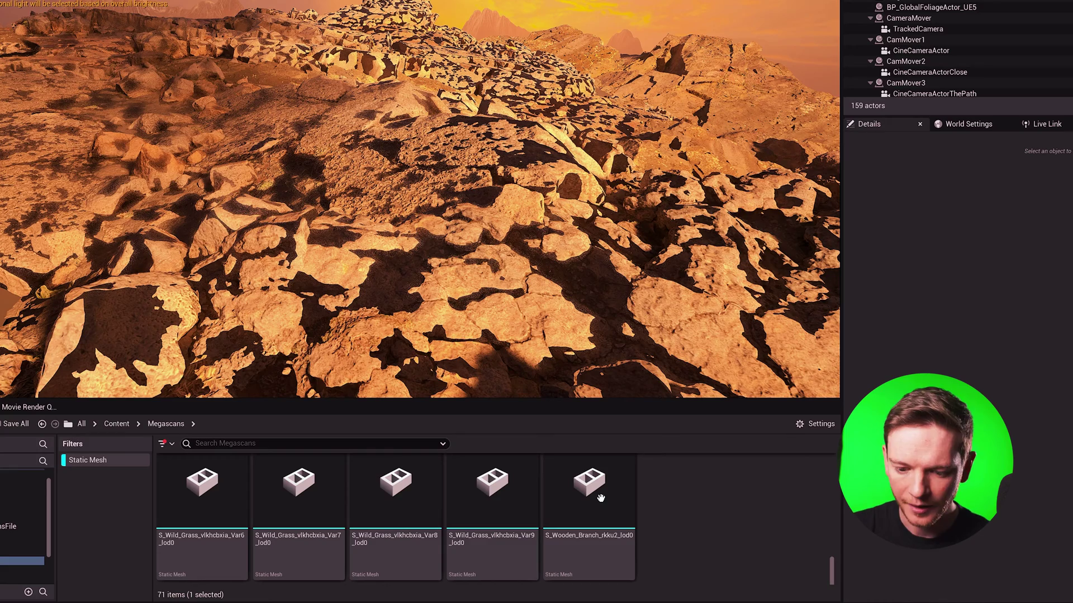
key("ctrl+a")
right_click(605, 499)
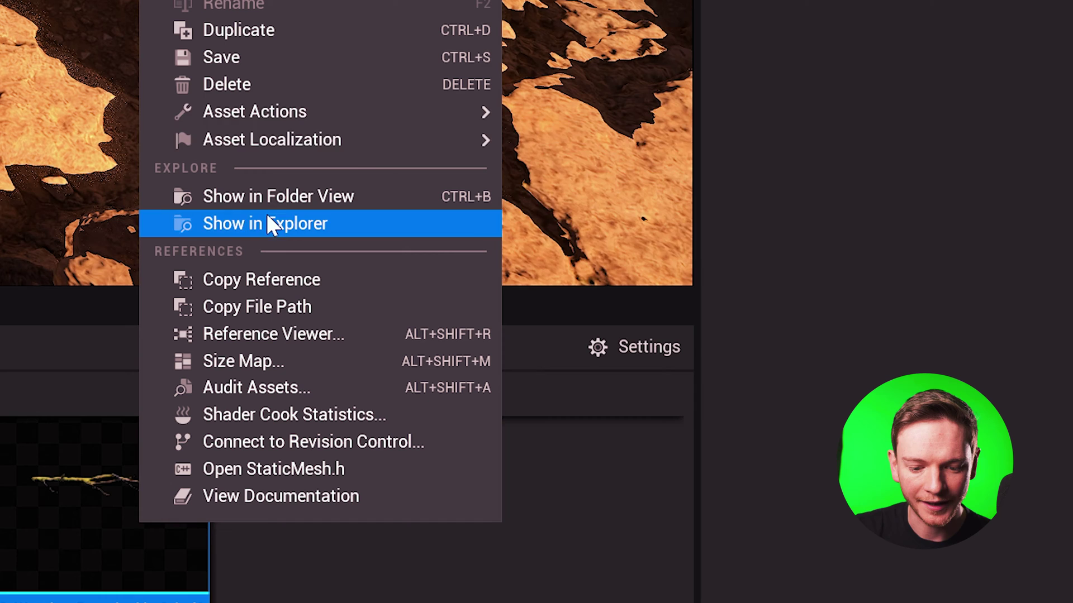
mouse_move(680, 324)
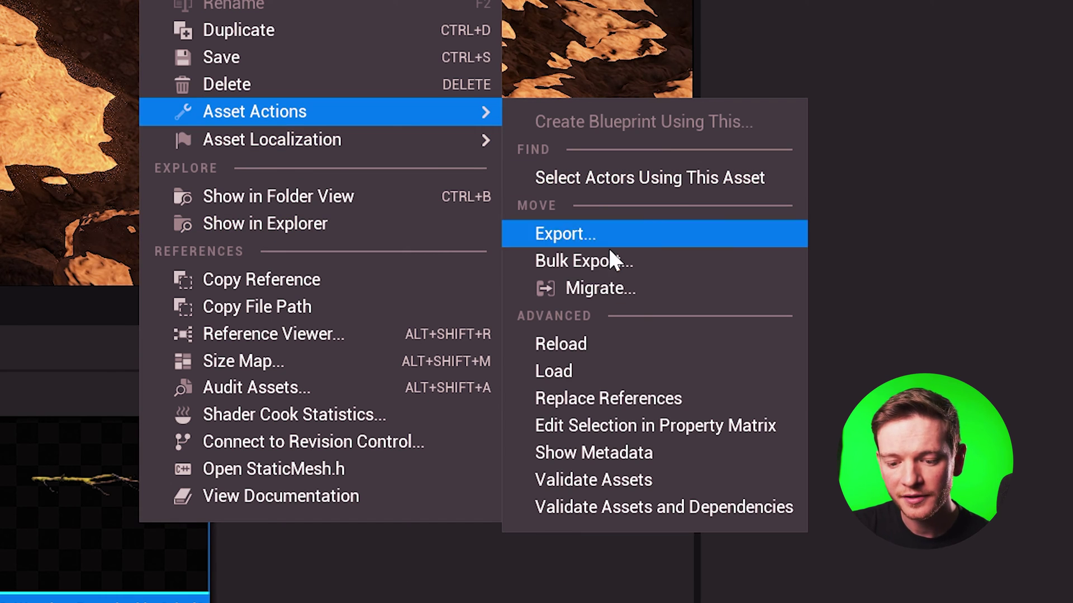
left_click(658, 423)
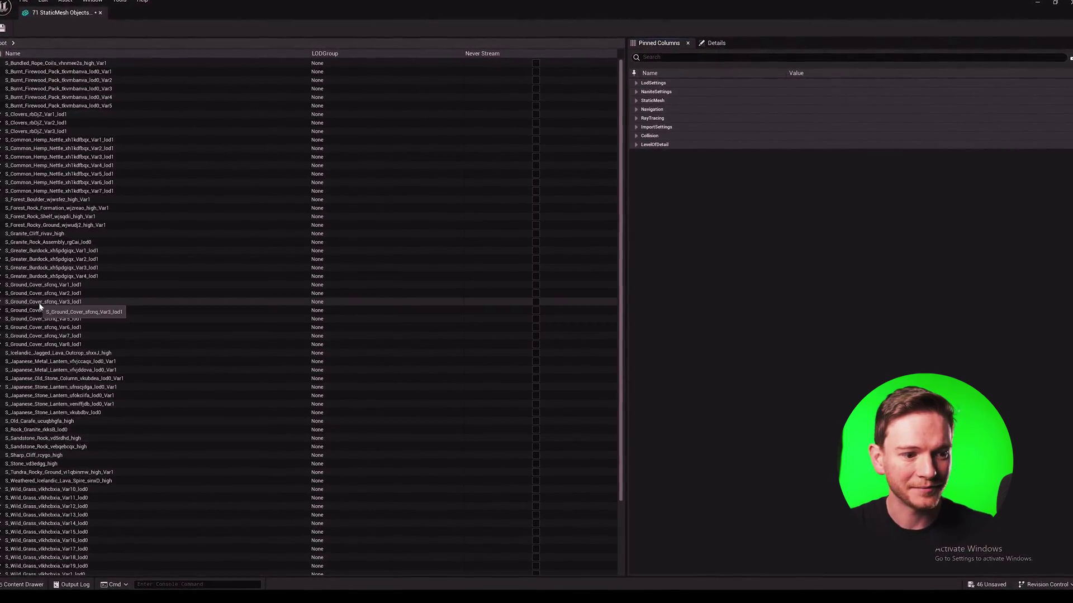
- Set NaniteSettings Fallback Relative Error to 0 for every mesh row
left_click(39, 302)
key("ctrl+a")
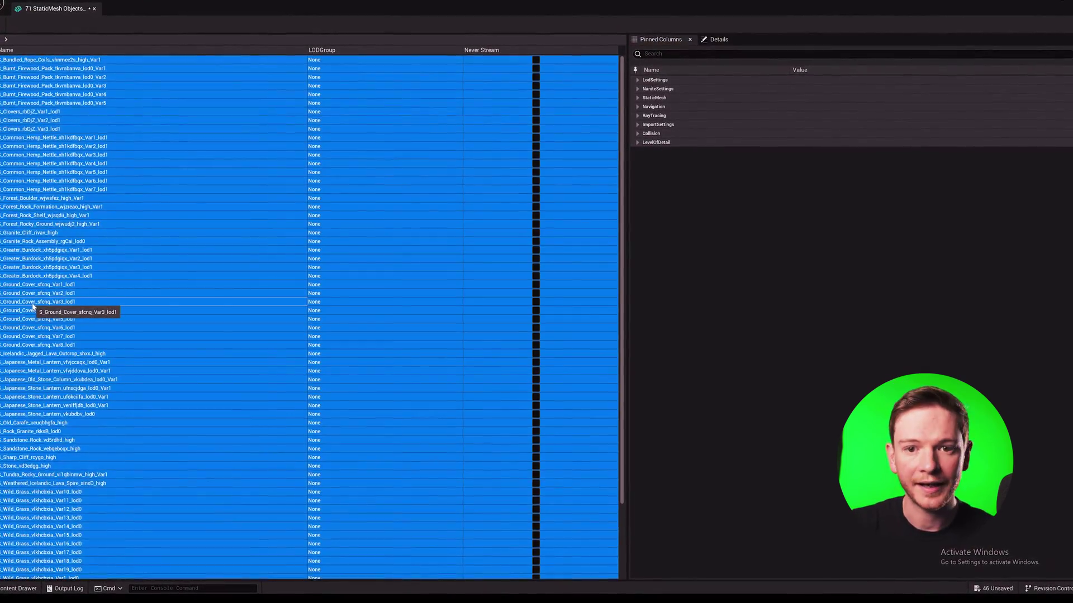
left_click(639, 86)
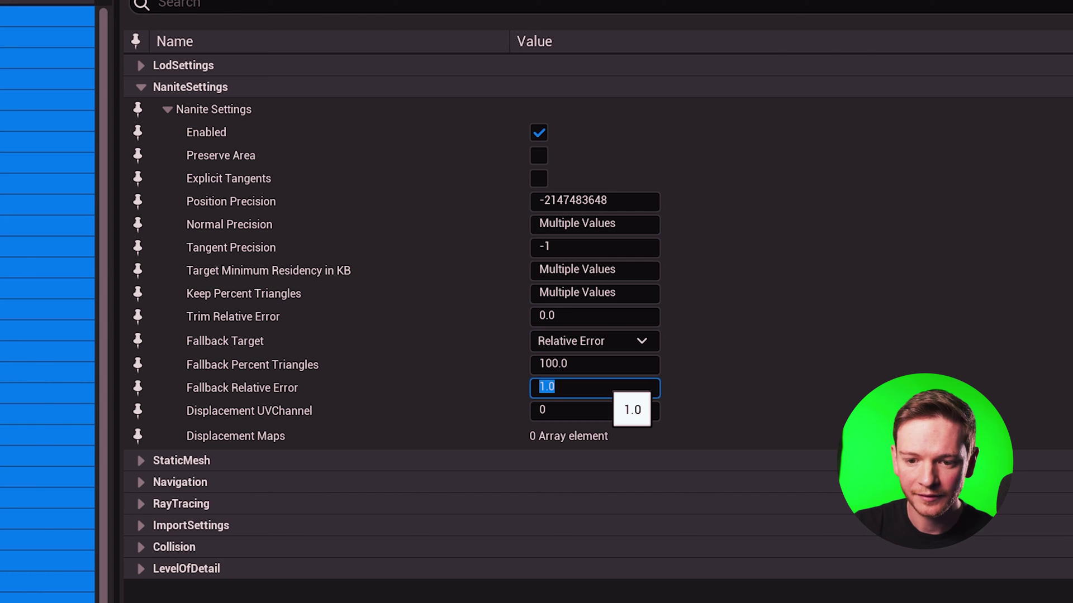
type("0")
key("Return")
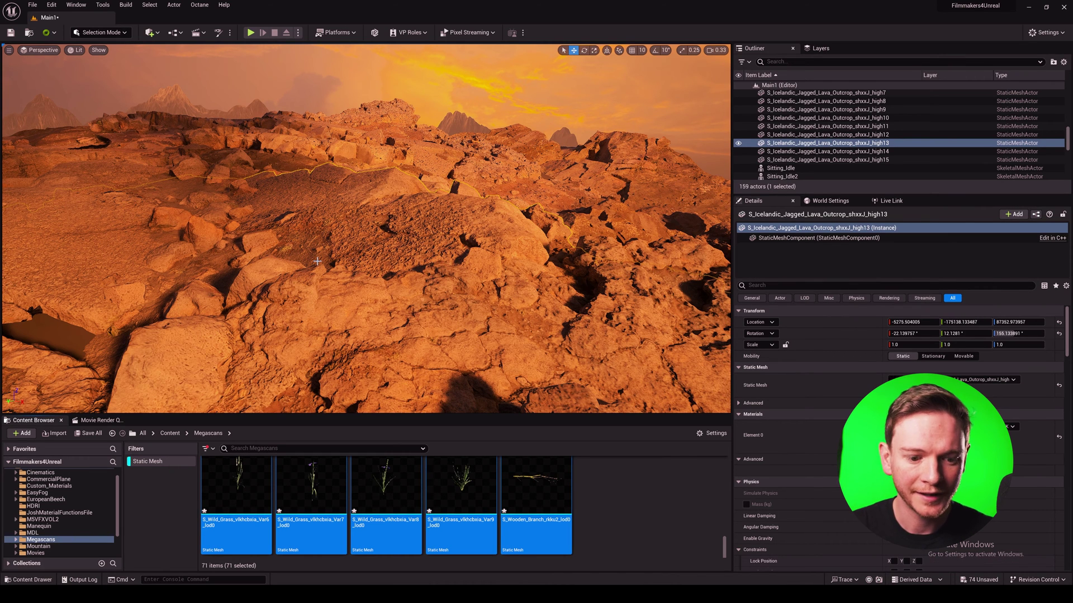
- Save all assets, then optimize the 75 Nanite meshes with Path Tracer Pro
left_click(33, 5)
left_click(56, 99)
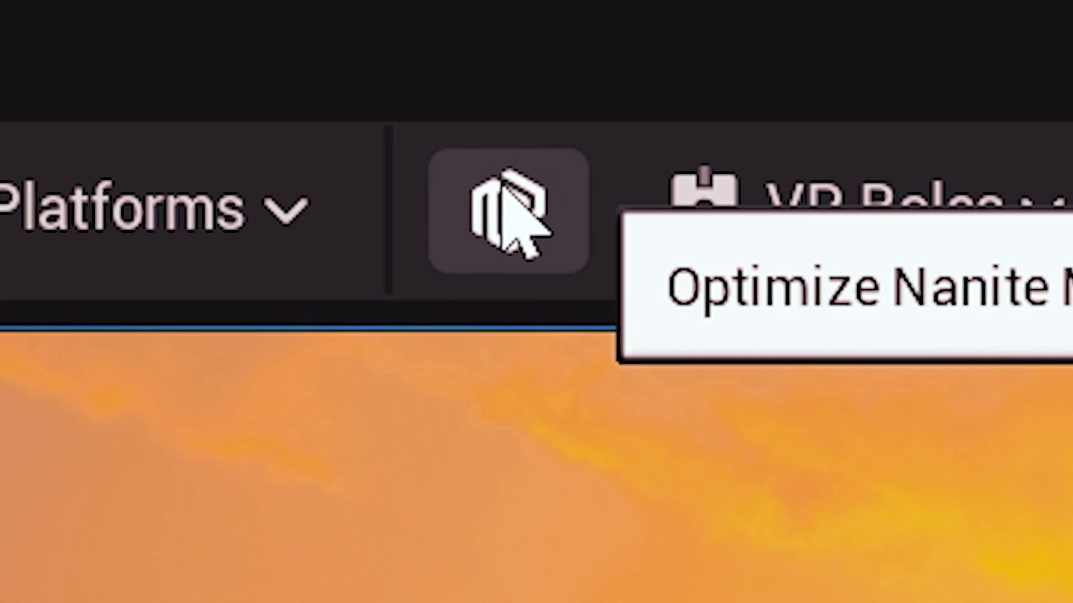
left_click(374, 33)
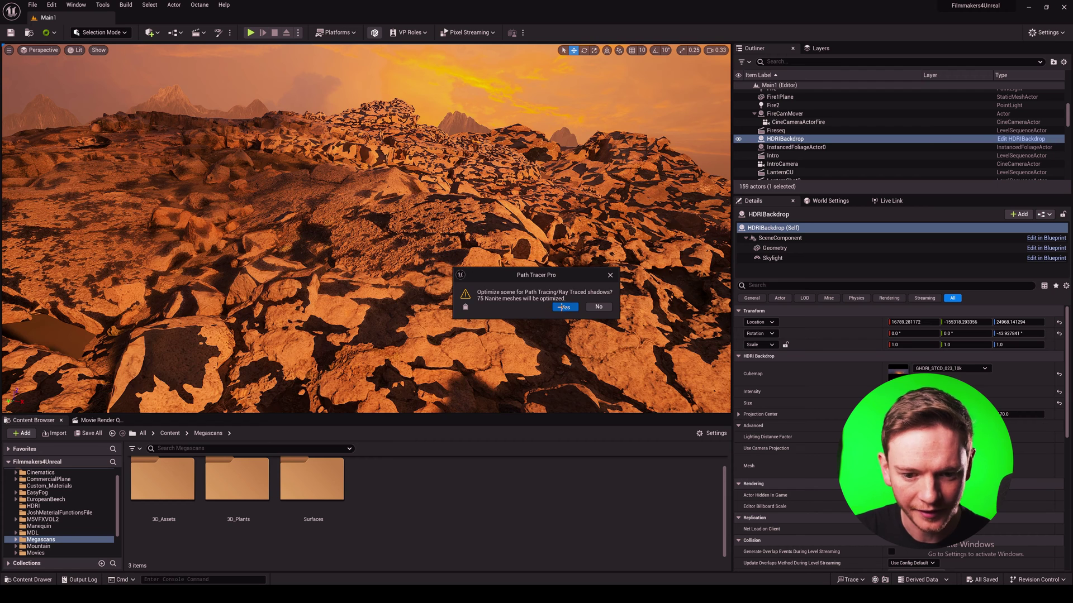
left_click(608, 317)
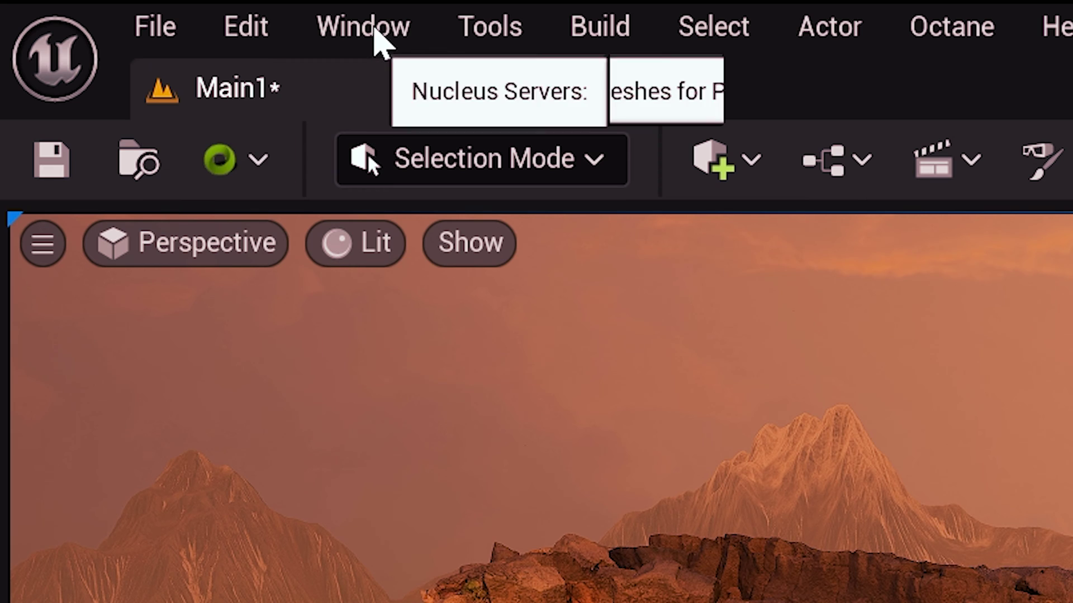
- Open the LightForge panel from the Window menu
left_click(79, 7)
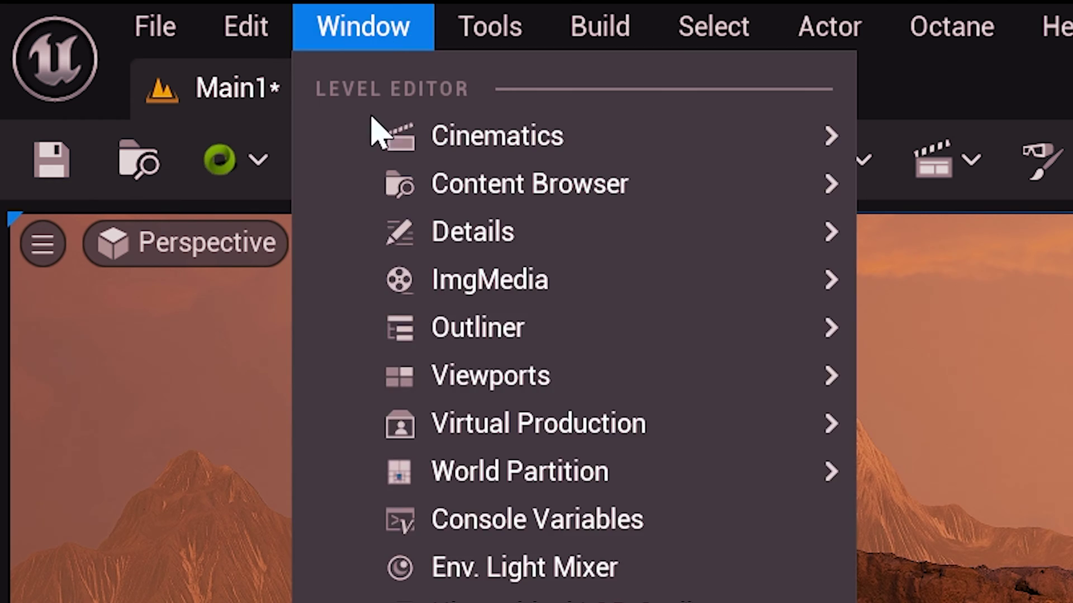
left_click(440, 407)
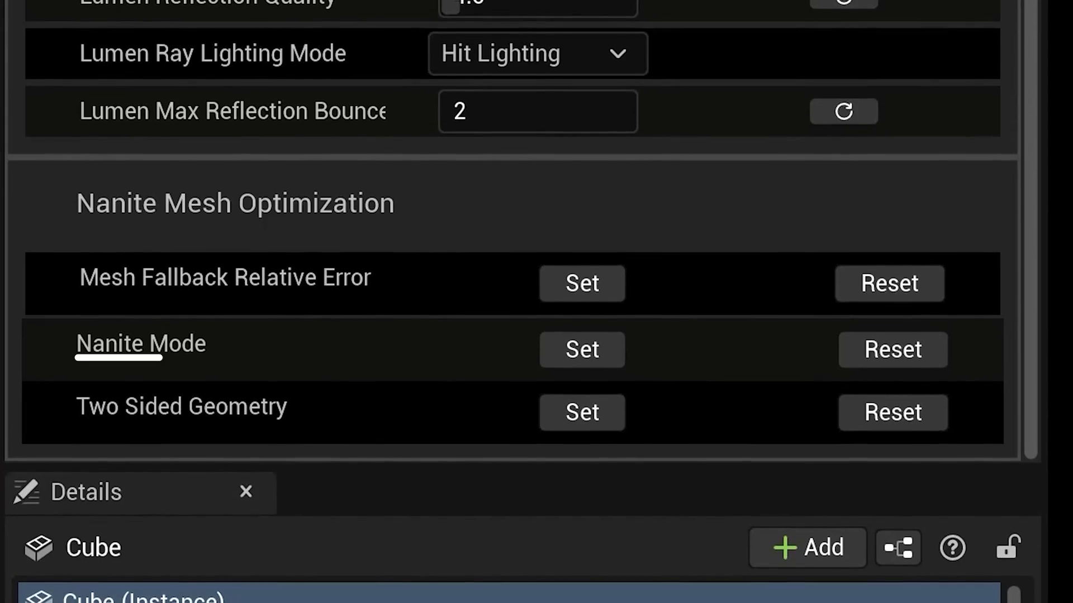
- Apply LightForge's Nanite Mode optimization to the Cube
left_click(584, 344)
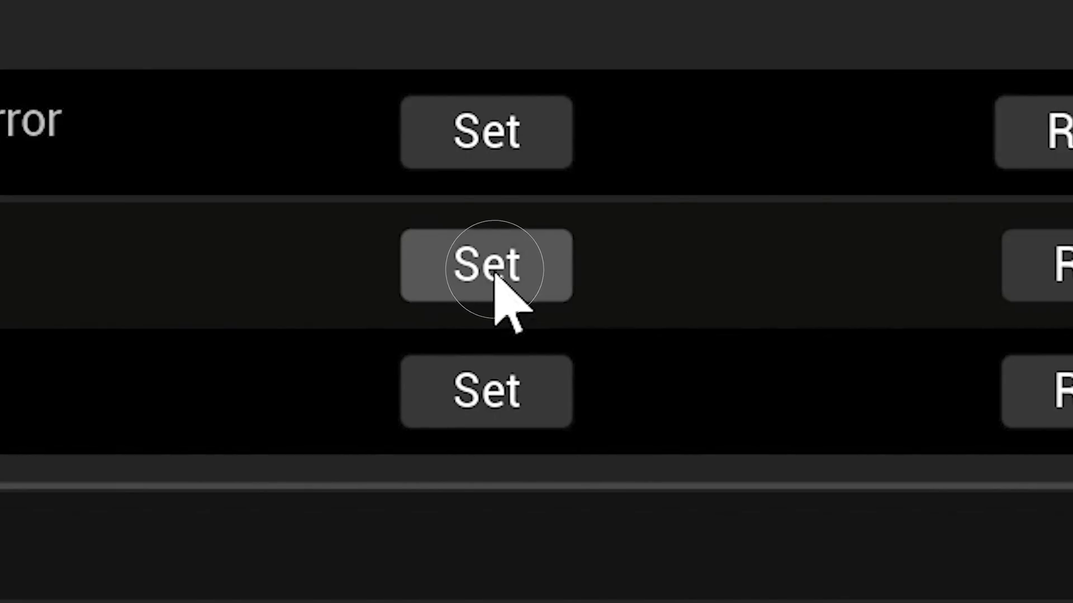